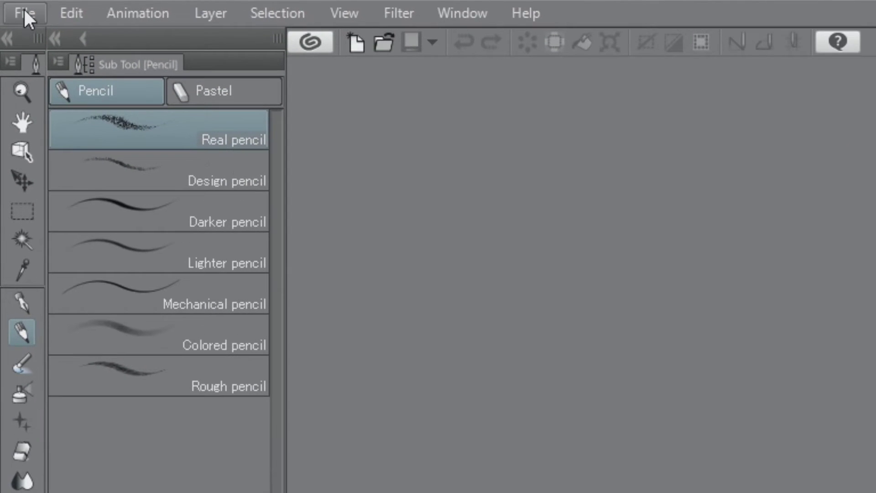
Step: Choose New from the File menu to start a new canvas
{"action": "left_click", "coordinate": [26, 13]}
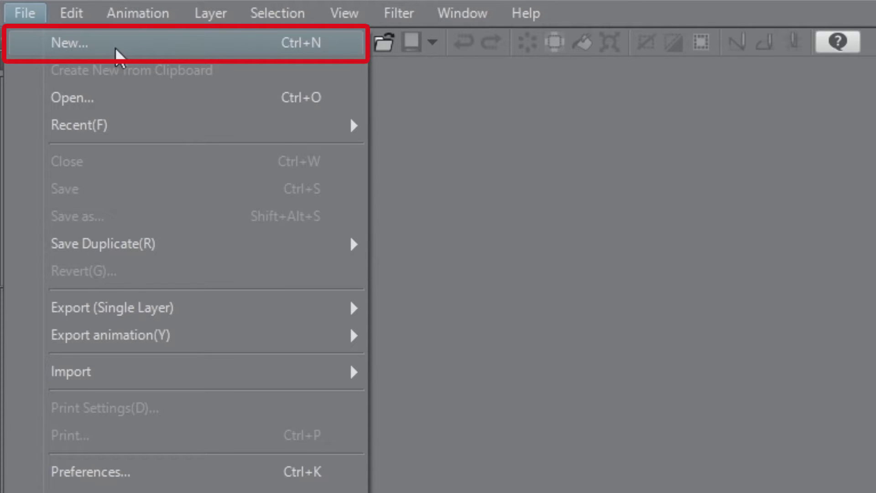
{"action": "left_click", "coordinate": [118, 53]}
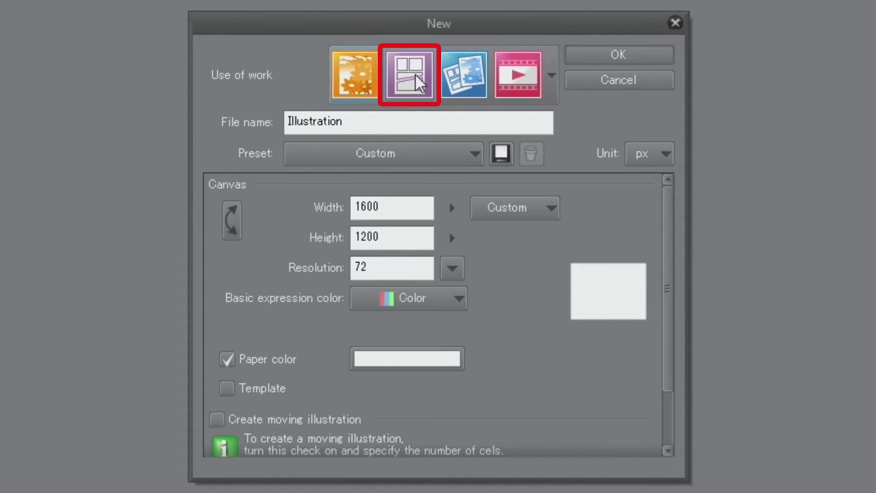
Step: Choose the Comic work type with A4 page size and 5 mm bleed
{"action": "left_click", "coordinate": [409, 74]}
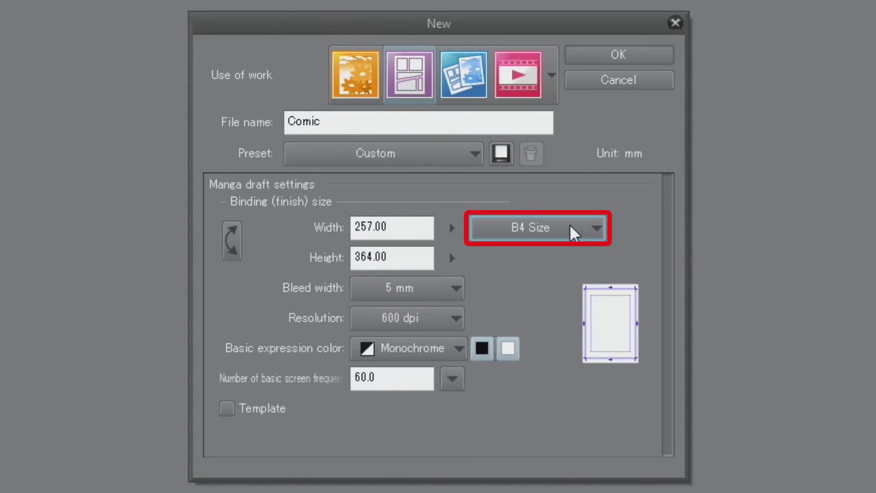
{"action": "left_click", "coordinate": [574, 232]}
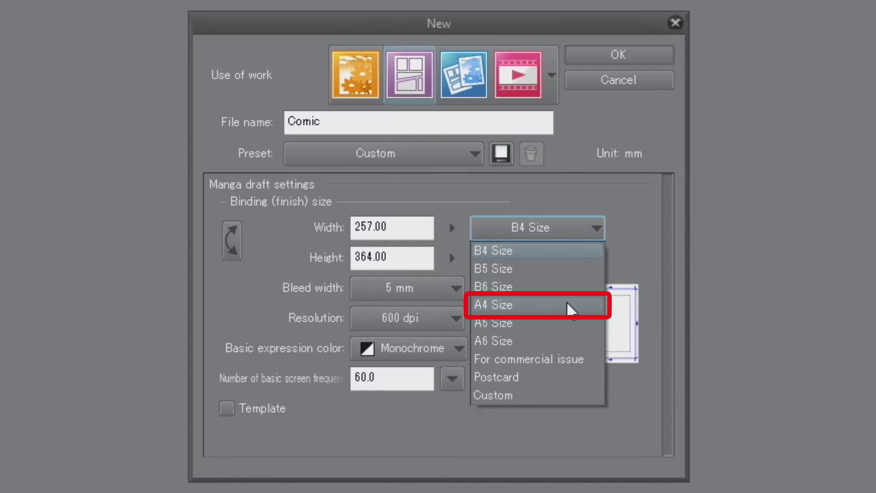
{"action": "left_click", "coordinate": [572, 310]}
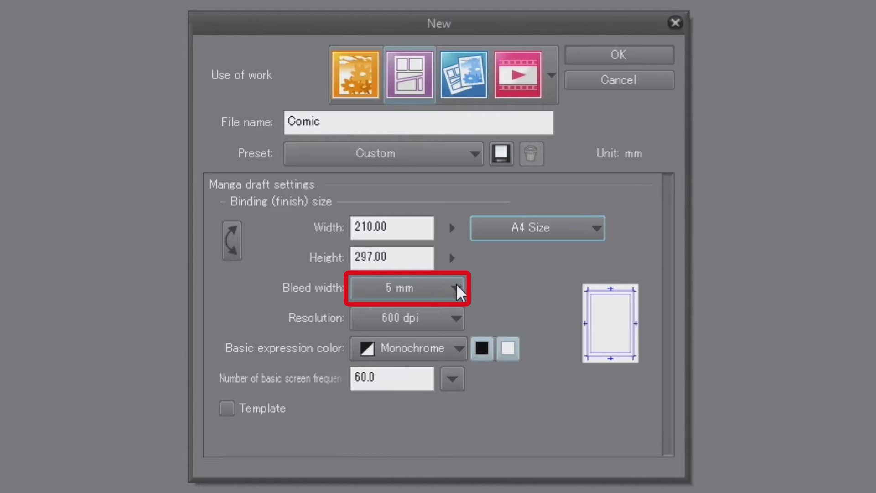
{"action": "left_click", "coordinate": [457, 288]}
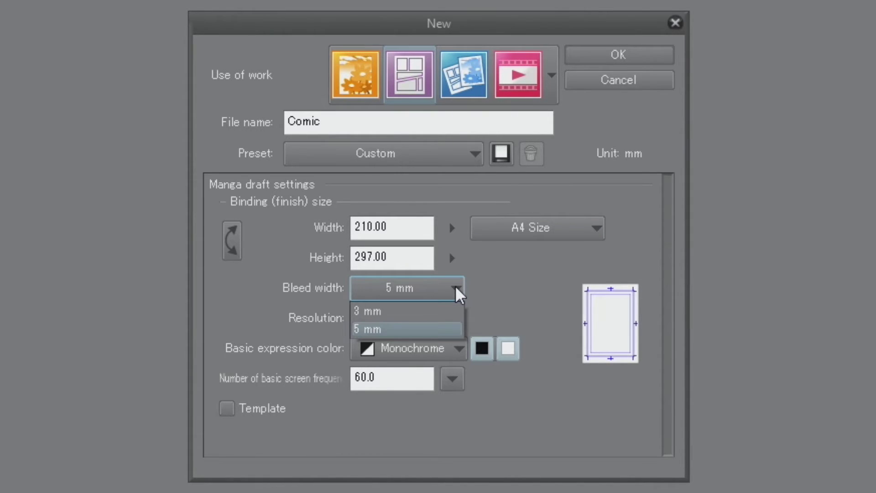
{"action": "left_click", "coordinate": [457, 293]}
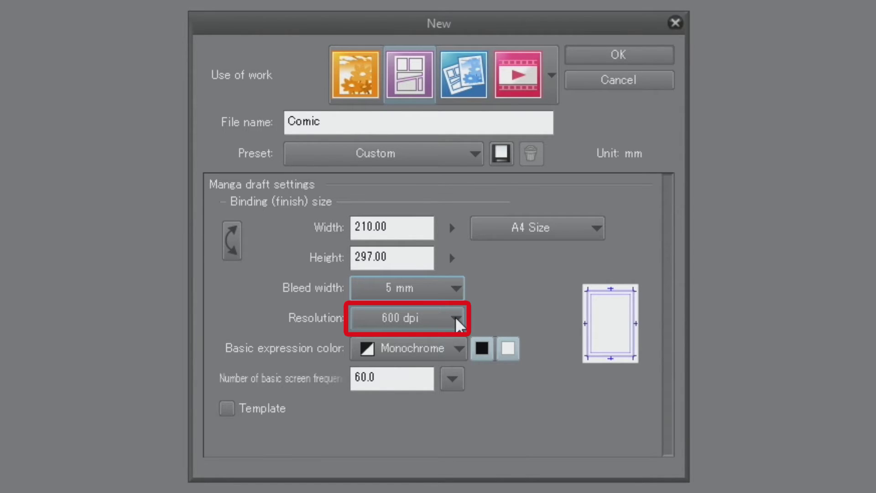
Step: Keep 600 dpi and Monochrome, then switch the work type to Illustration
{"action": "left_click", "coordinate": [459, 321]}
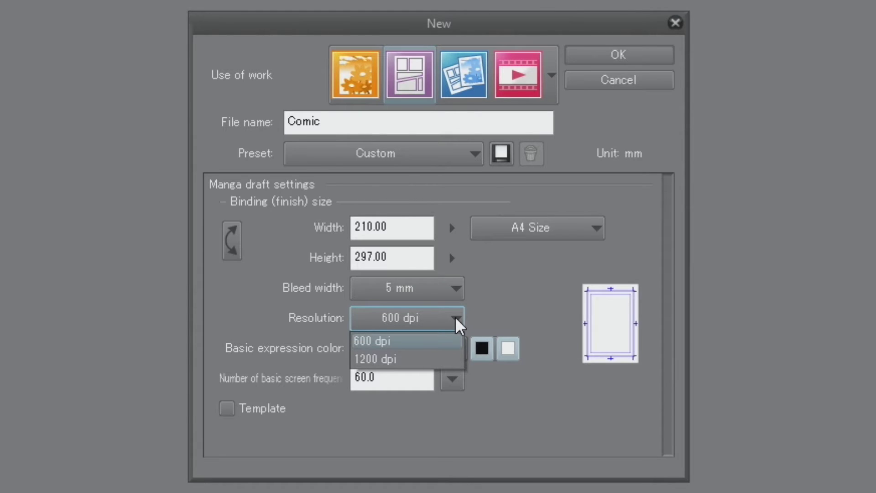
{"action": "left_click", "coordinate": [458, 321]}
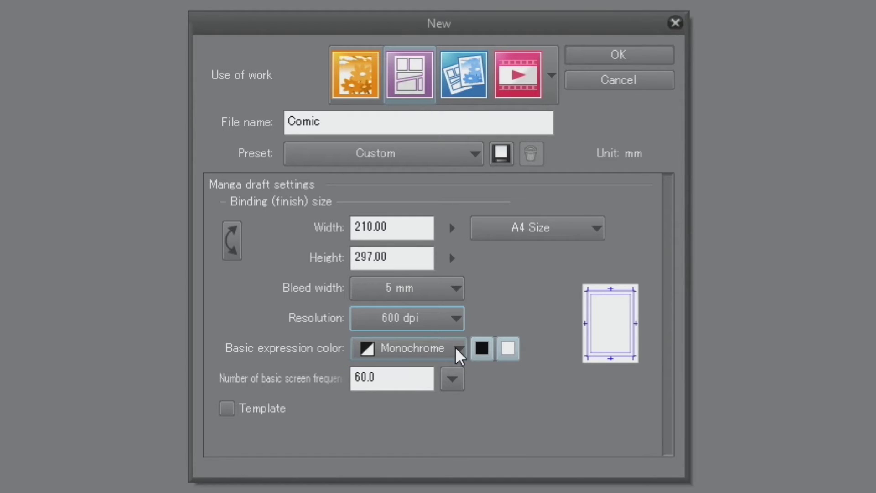
{"action": "left_click", "coordinate": [459, 352]}
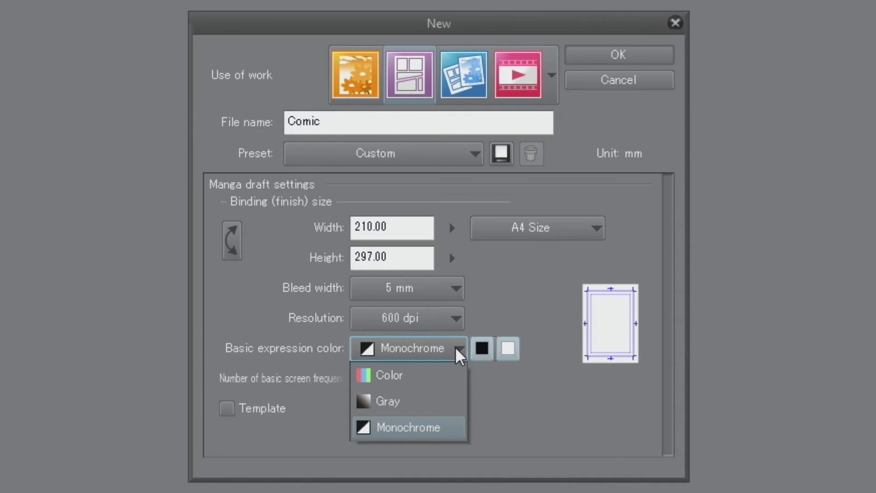
{"action": "left_click", "coordinate": [459, 352]}
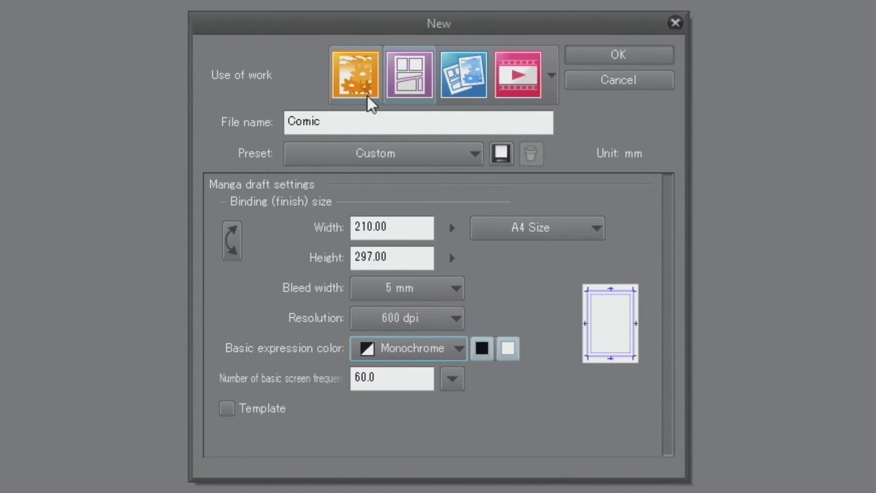
{"action": "left_click", "coordinate": [359, 76]}
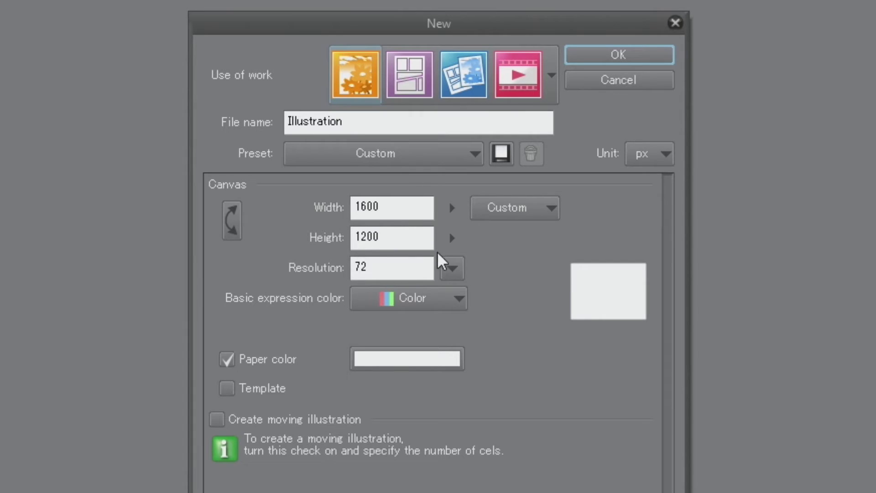
Step: Check the illustration settings (72 dpi, pixels, Color), then switch back to Comic
{"action": "left_click", "coordinate": [453, 270]}
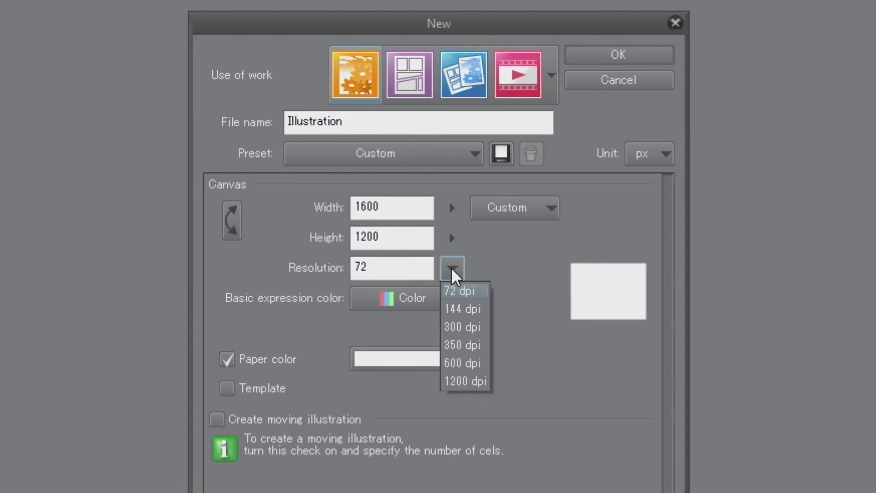
{"action": "left_click", "coordinate": [453, 272]}
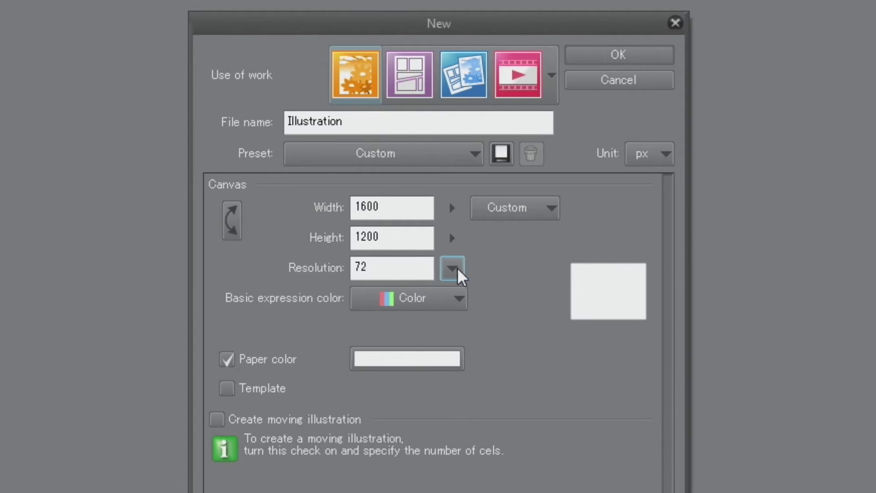
{"action": "left_click", "coordinate": [668, 156]}
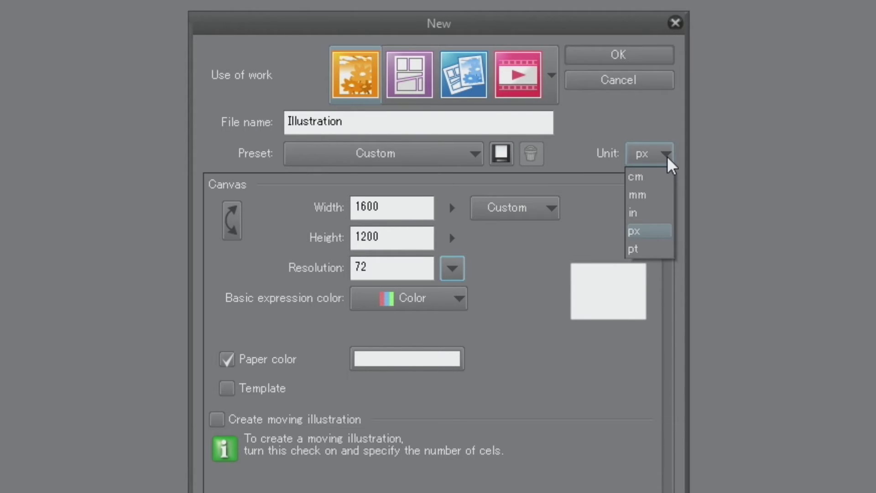
{"action": "left_click", "coordinate": [669, 163]}
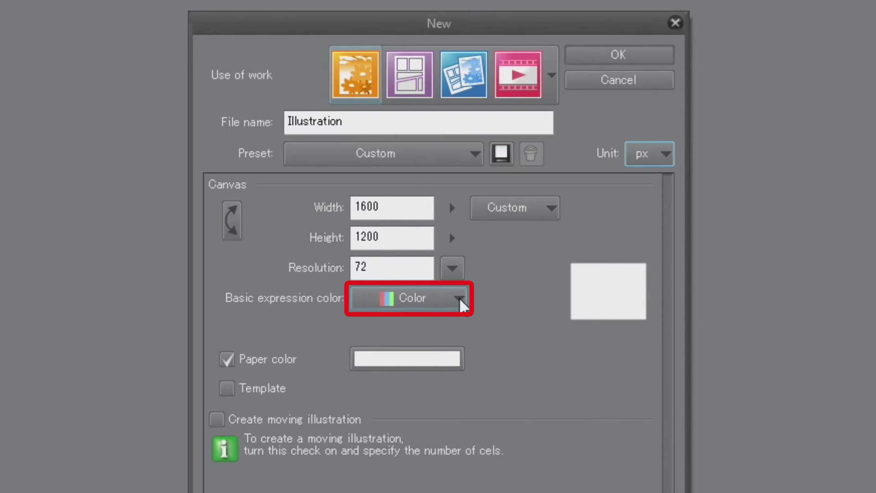
{"action": "left_click", "coordinate": [464, 302]}
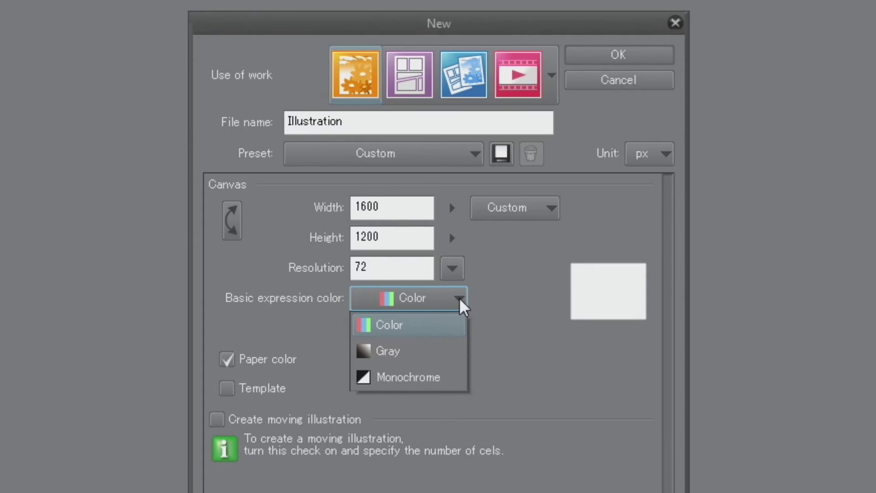
{"action": "left_click", "coordinate": [463, 302]}
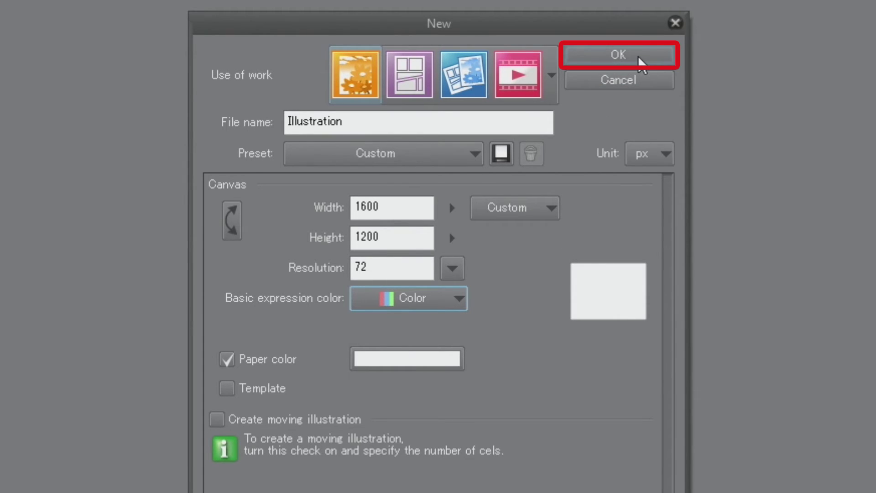
{"action": "left_click", "coordinate": [619, 54]}
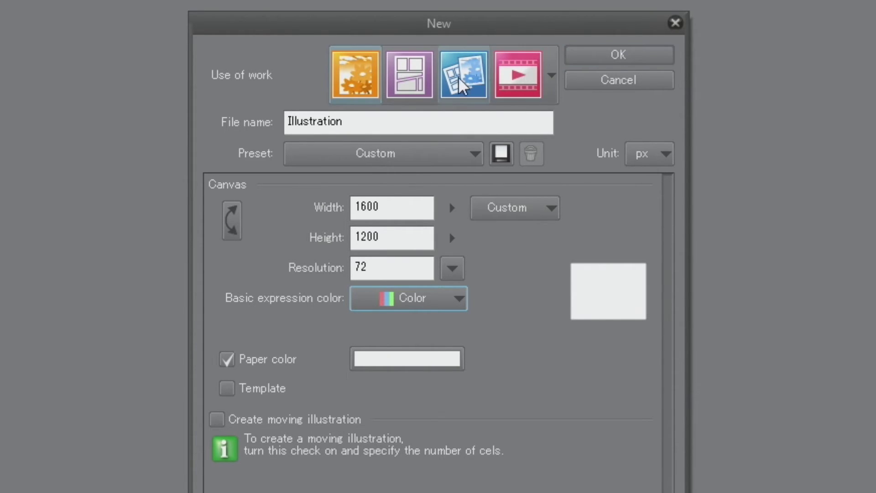
{"action": "left_click", "coordinate": [410, 74]}
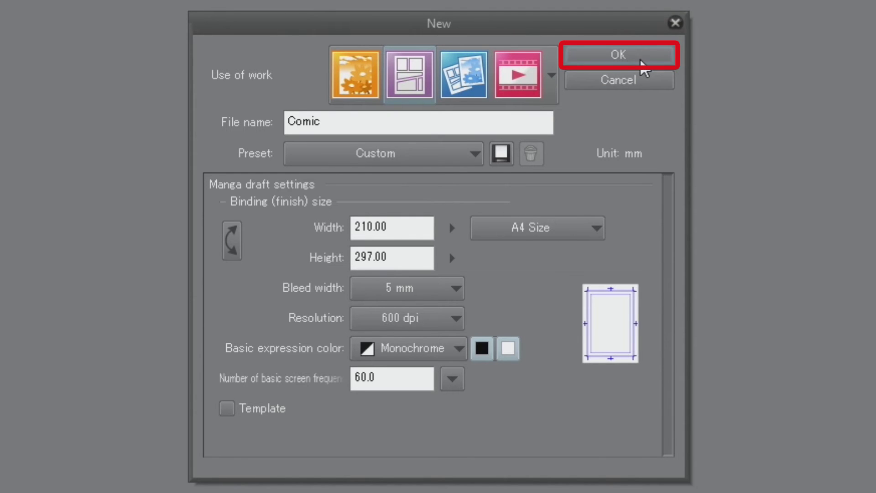
Step: Confirm the settings to create the A4 monochrome comic page
{"action": "left_click", "coordinate": [618, 55]}
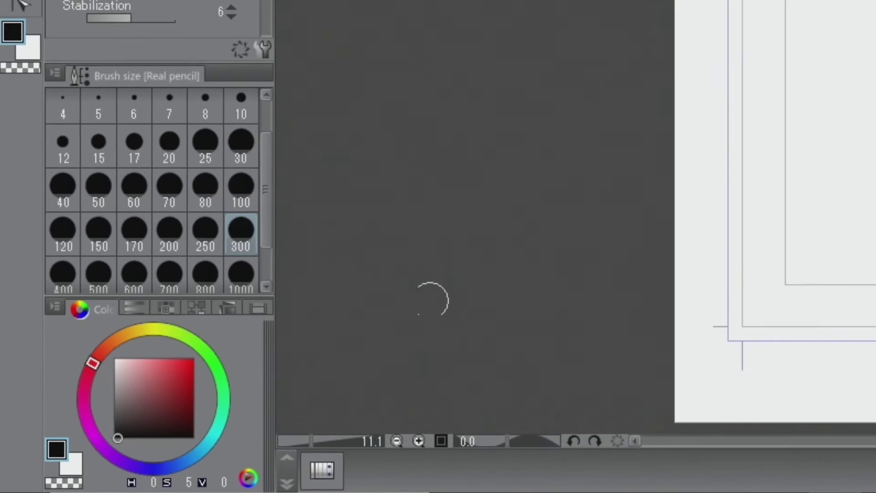
Step: Pick red, draw a test spiral that comes out black, and undo it
{"action": "left_click_drag", "start_coordinate": [118, 437], "coordinate": [200, 355]}
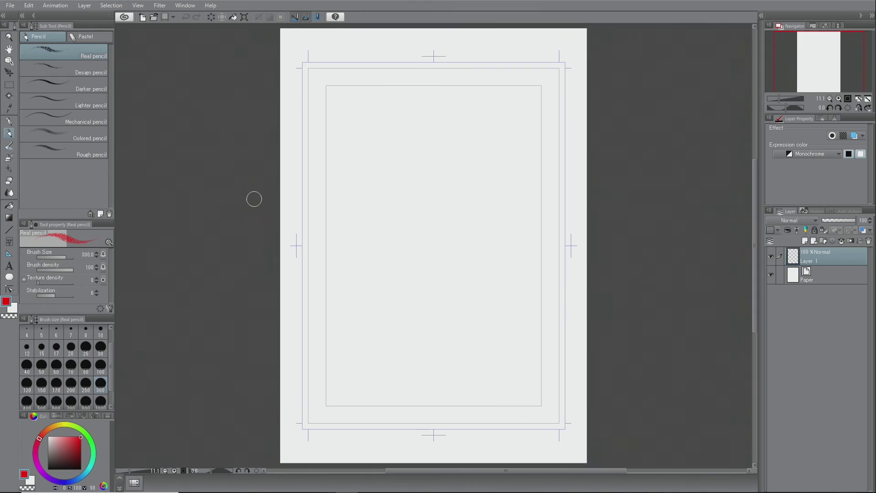
{"action": "mouse_move", "coordinate": [295, 125]}
{"action": "left_mouse_down"}
{"action": "mouse_move", "coordinate": [505, 131]}
{"action": "mouse_move", "coordinate": [448, 455]}
{"action": "left_mouse_up"}
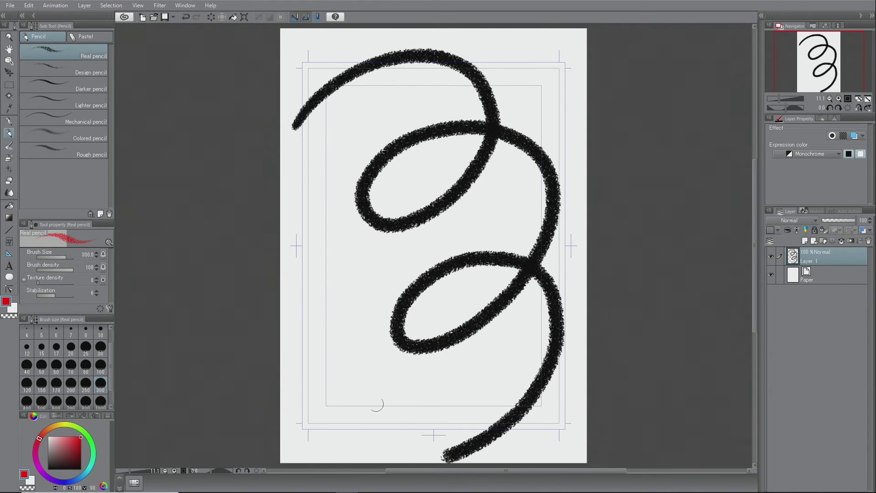
{"action": "left_click", "coordinate": [210, 18]}
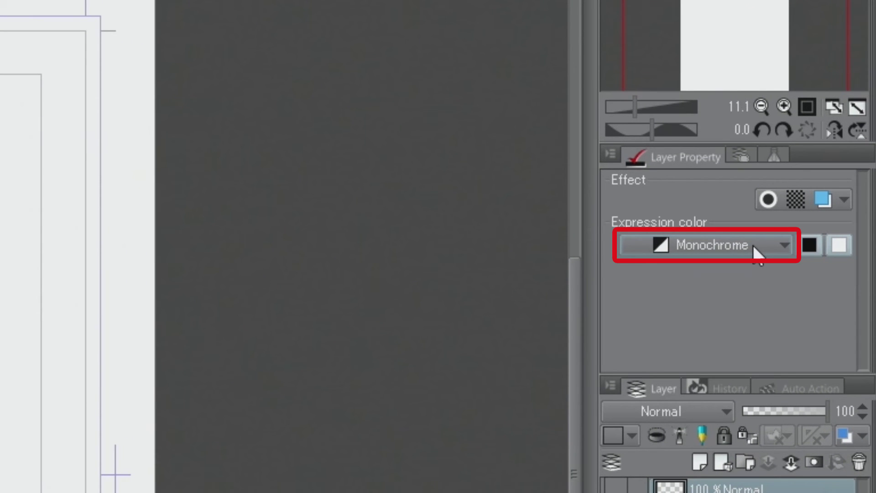
Step: Set the layer's Expression color to Color and draw a red pencil spiral
{"action": "left_click", "coordinate": [755, 252]}
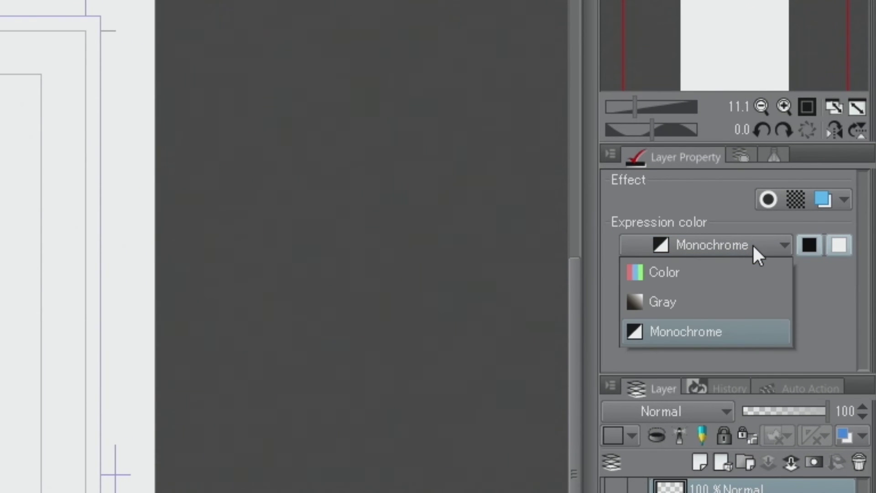
{"action": "left_click", "coordinate": [753, 272]}
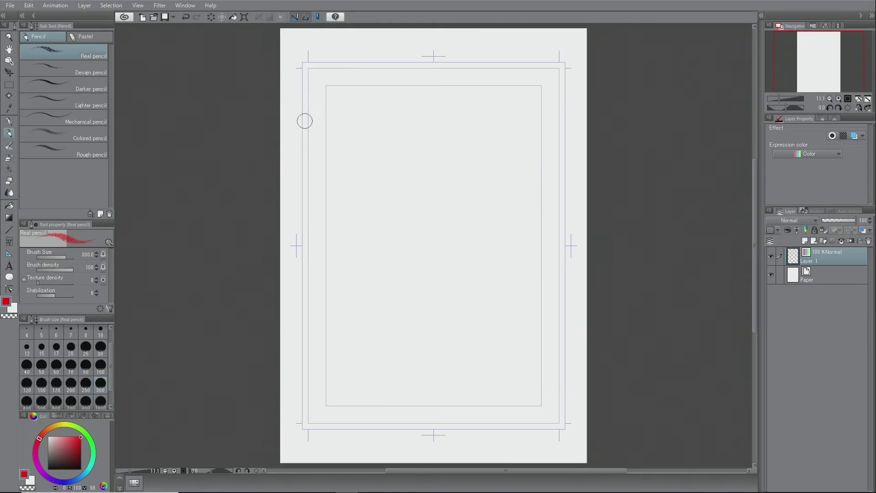
{"action": "mouse_move", "coordinate": [296, 120]}
{"action": "left_mouse_down"}
{"action": "mouse_move", "coordinate": [499, 247]}
{"action": "mouse_move", "coordinate": [484, 432]}
{"action": "left_mouse_up"}
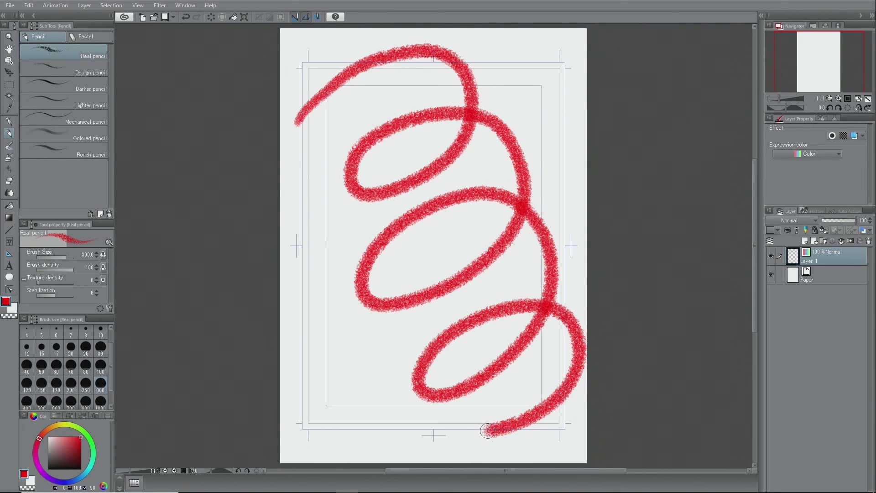